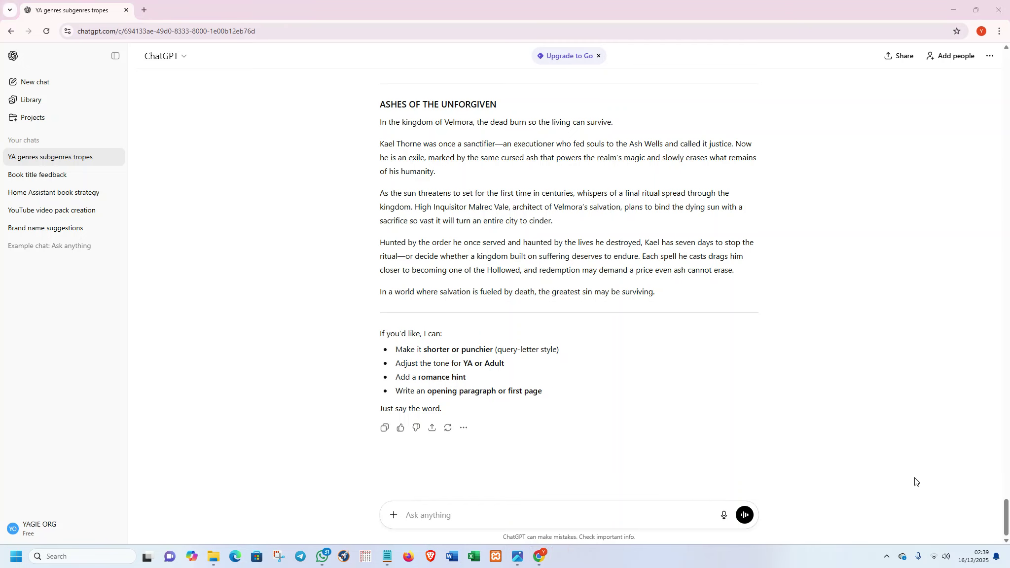
Enter a prompt requesting a chapter-by-chapter novel outline with short summaries showing plot progression and character arc, for 300 pages or approximately 80,000 words
{"action": "left_click", "coordinate": [534, 517]}
{"action": "type", "text": "Awesome! Now please create the chapter by chapter outline of the complete novel from start to finish with a short summary of each chapter that shows the plot progression and character arc throughout the story I want the novel to be 300 pages or approximately 80,000 words long so please create the outline with this story scope in mind"}
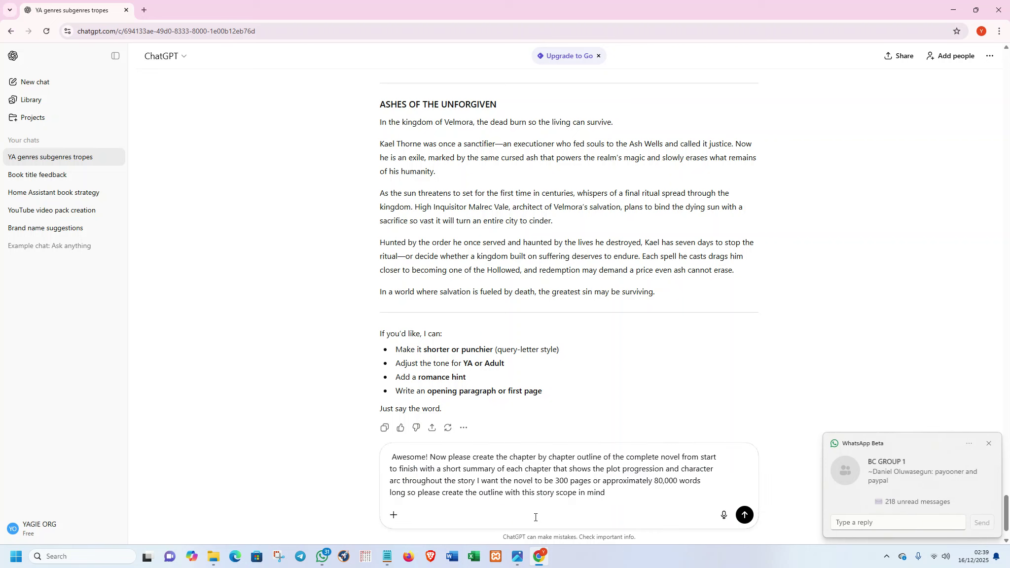
{"action": "left_click", "coordinate": [988, 443]}
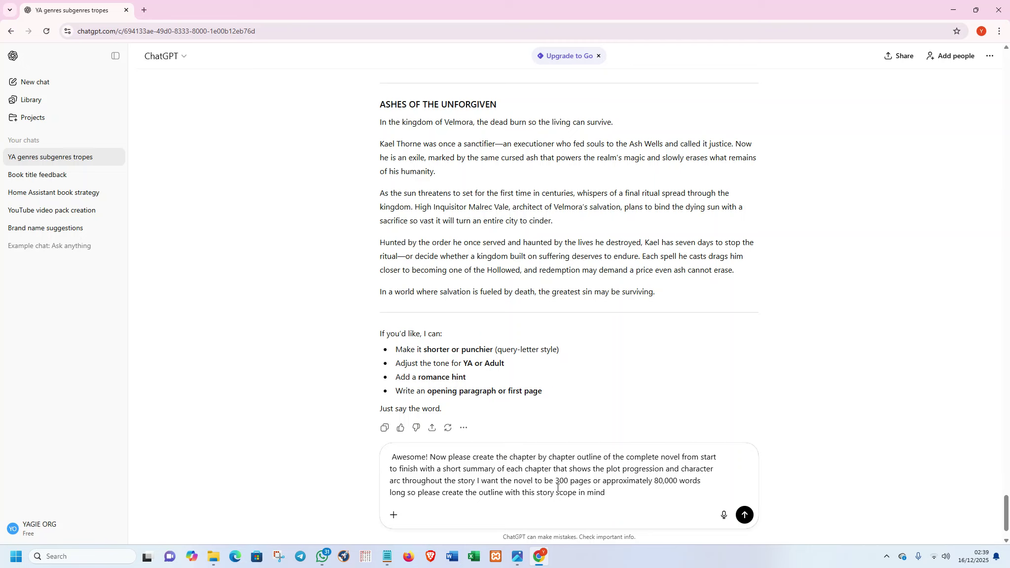
Change the novel length in the prompt to 250 pages and approximately 70,000 words, and send it
{"action": "key", "text": "BackSpace"}
{"action": "type", "text": "2"}
{"action": "key", "text": "Delete"}
{"action": "type", "text": "5"}
{"action": "left_click", "coordinate": [658, 480]}
{"action": "key", "text": "BackSpace"}
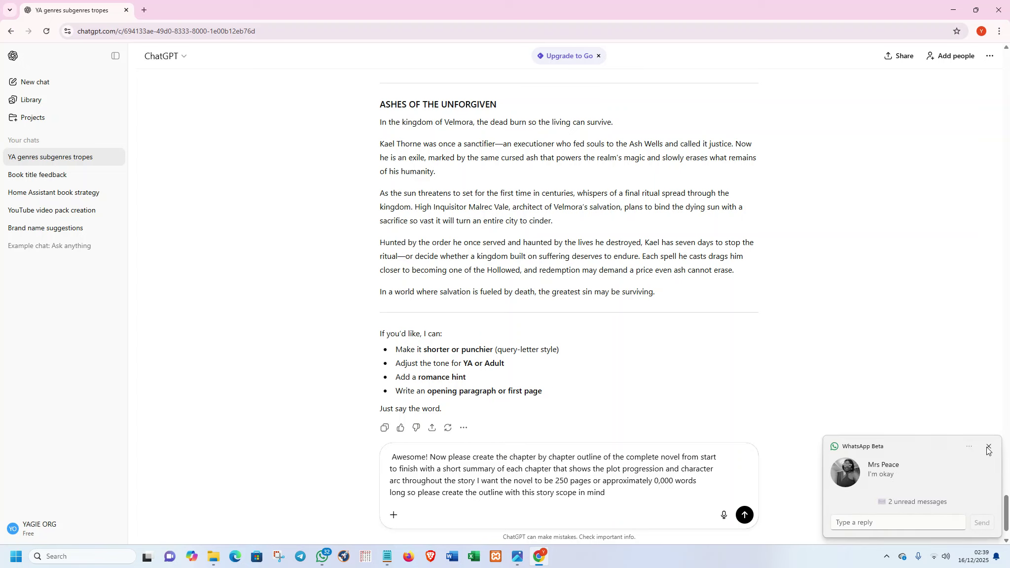
{"action": "left_click", "coordinate": [988, 448]}
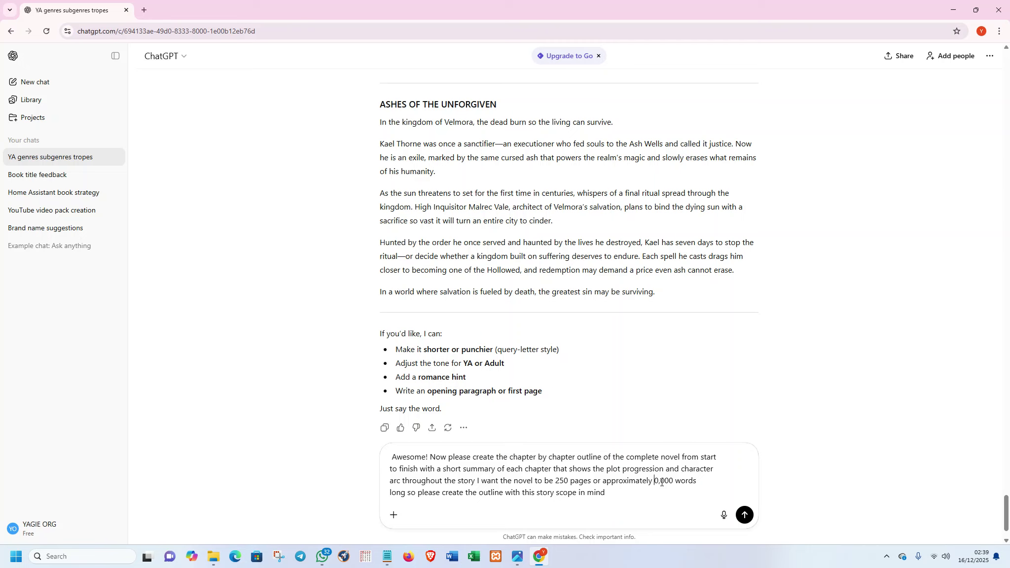
{"action": "type", "text": "7"}
{"action": "left_click", "coordinate": [746, 517]}
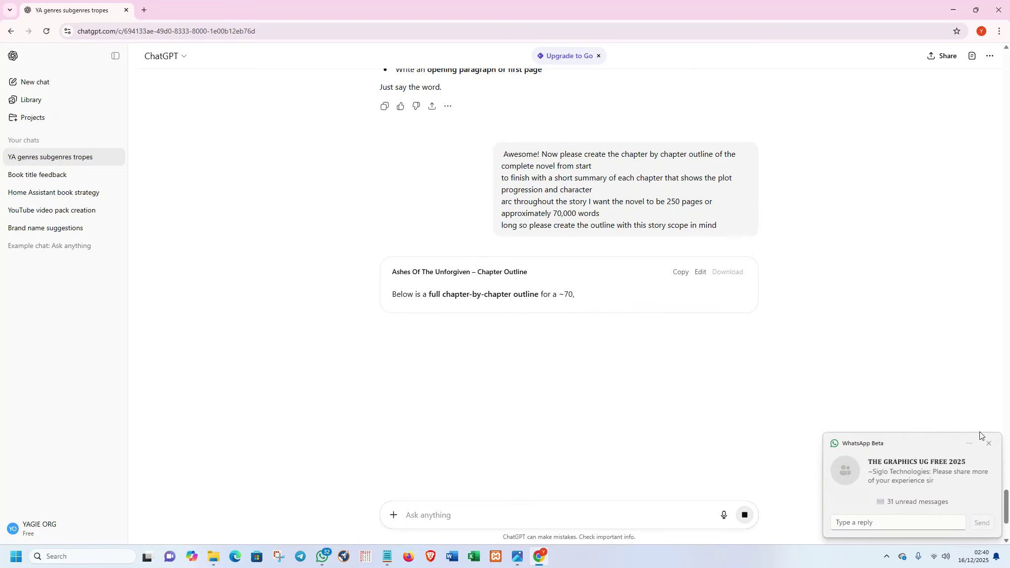
Read the generated chapter outline from Act I through the character arc summary and the closing suggestions
{"action": "scroll", "coordinate": [571, 256], "scroll_direction": "down", "scroll_amount": 3}
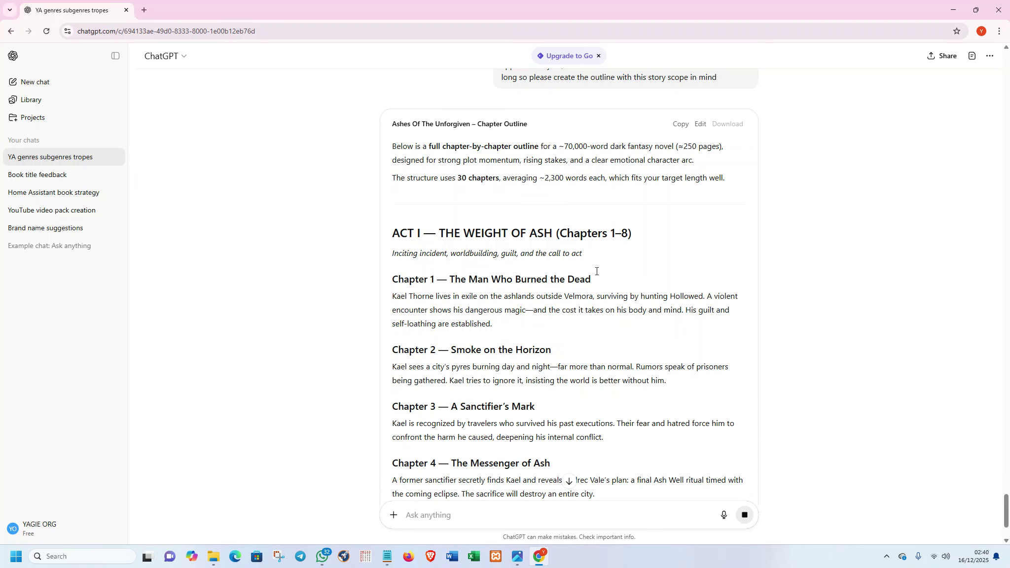
{"action": "scroll", "coordinate": [595, 272], "scroll_direction": "down", "scroll_amount": 3}
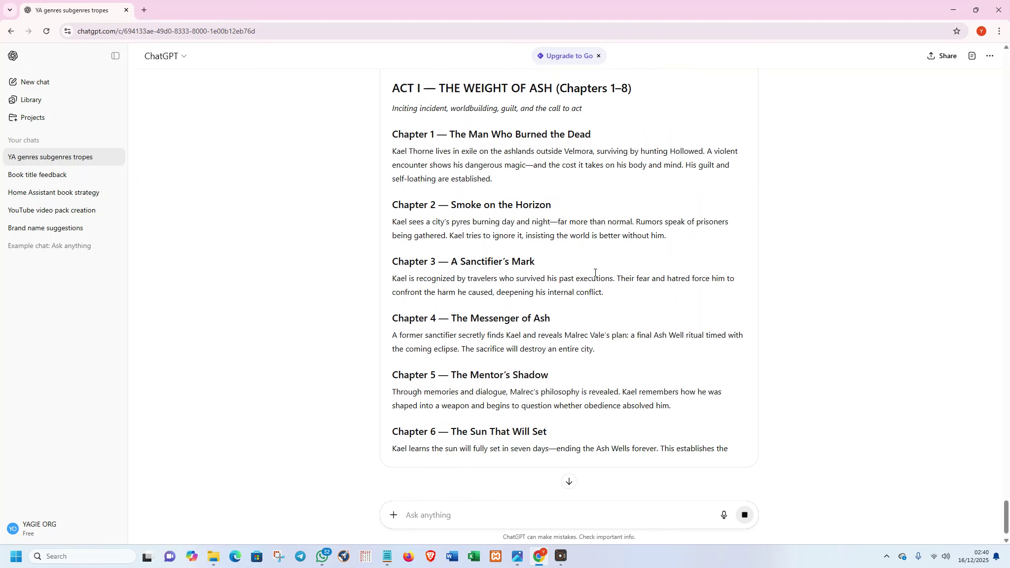
{"action": "scroll", "coordinate": [595, 271], "scroll_direction": "up", "scroll_amount": 6}
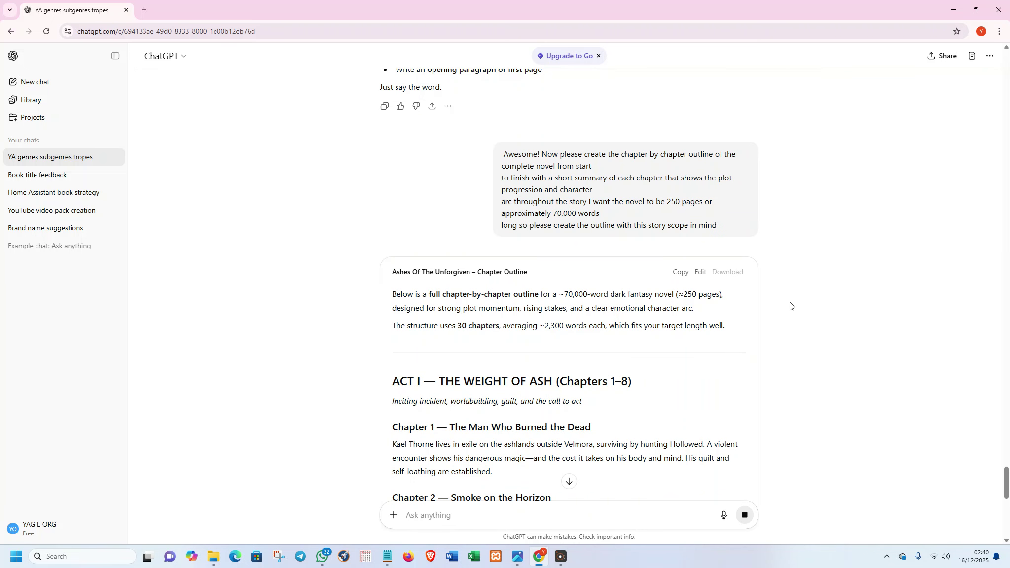
{"action": "scroll", "coordinate": [788, 303], "scroll_direction": "down", "scroll_amount": 2}
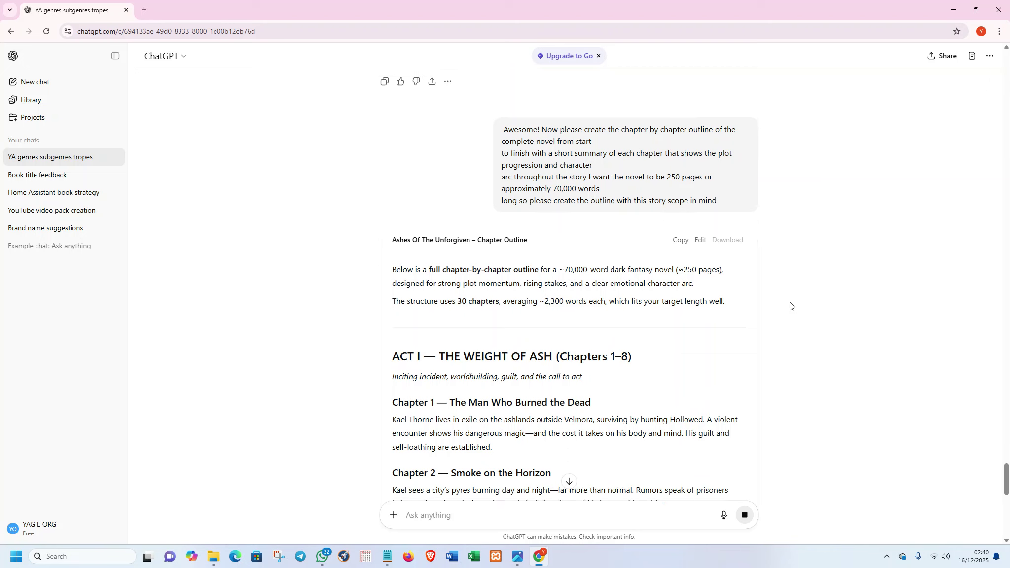
{"action": "scroll", "coordinate": [686, 338], "scroll_direction": "down", "scroll_amount": 2}
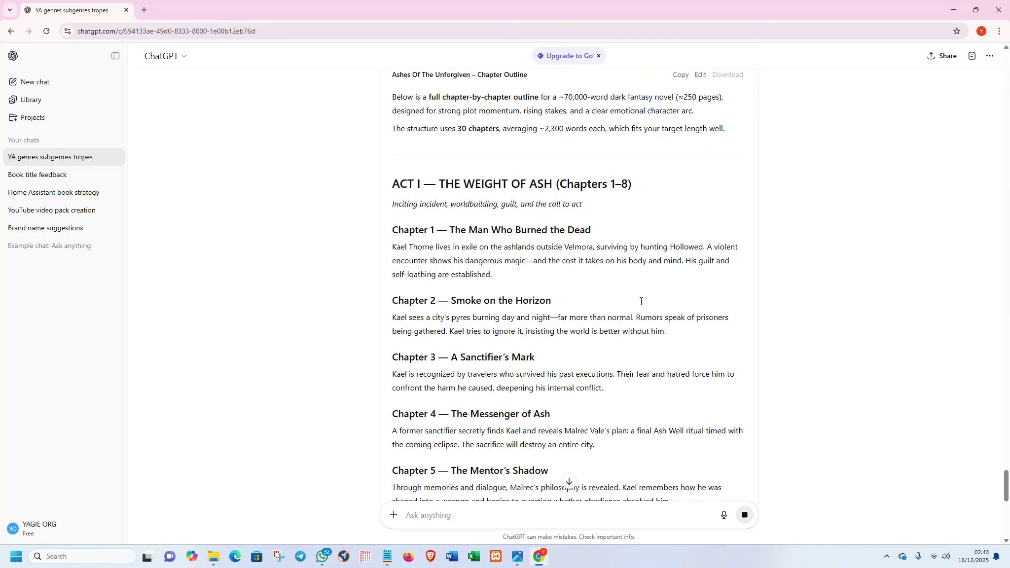
{"action": "scroll", "coordinate": [676, 311], "scroll_direction": "down", "scroll_amount": 12}
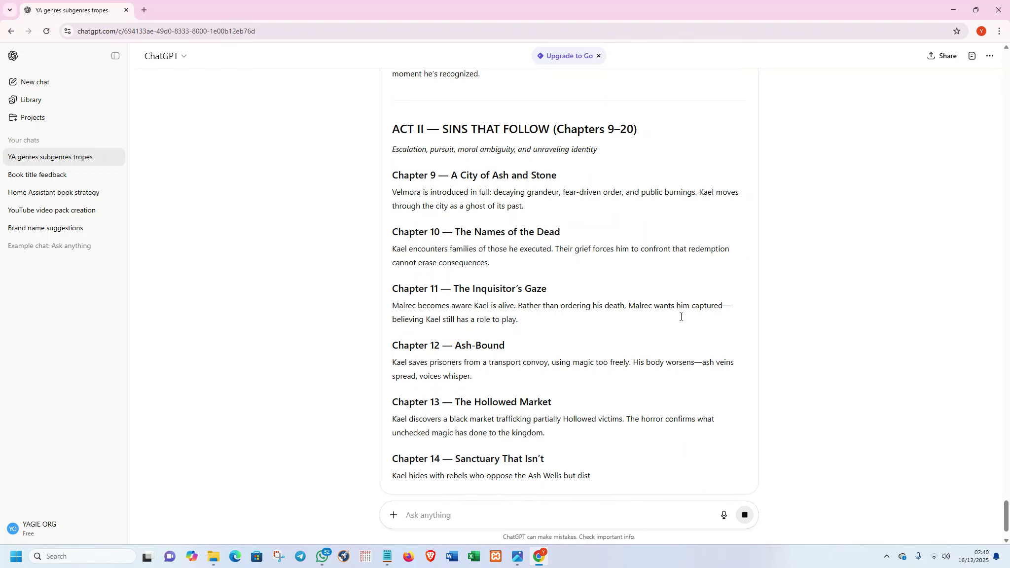
{"action": "scroll", "coordinate": [690, 308], "scroll_direction": "down", "scroll_amount": 1}
{"action": "scroll", "coordinate": [640, 333], "scroll_direction": "down", "scroll_amount": 2}
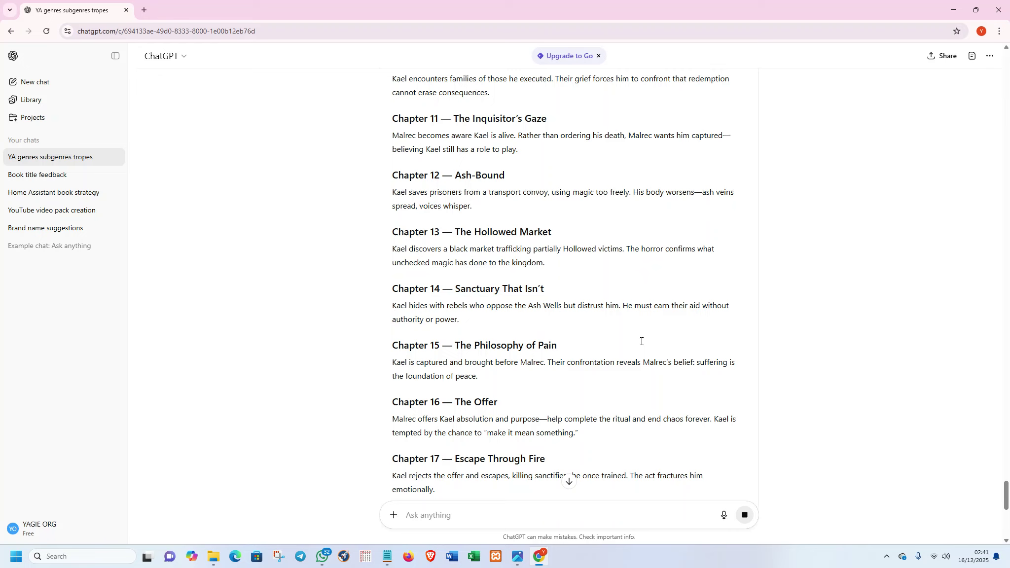
{"action": "scroll", "coordinate": [656, 322], "scroll_direction": "down", "scroll_amount": 8}
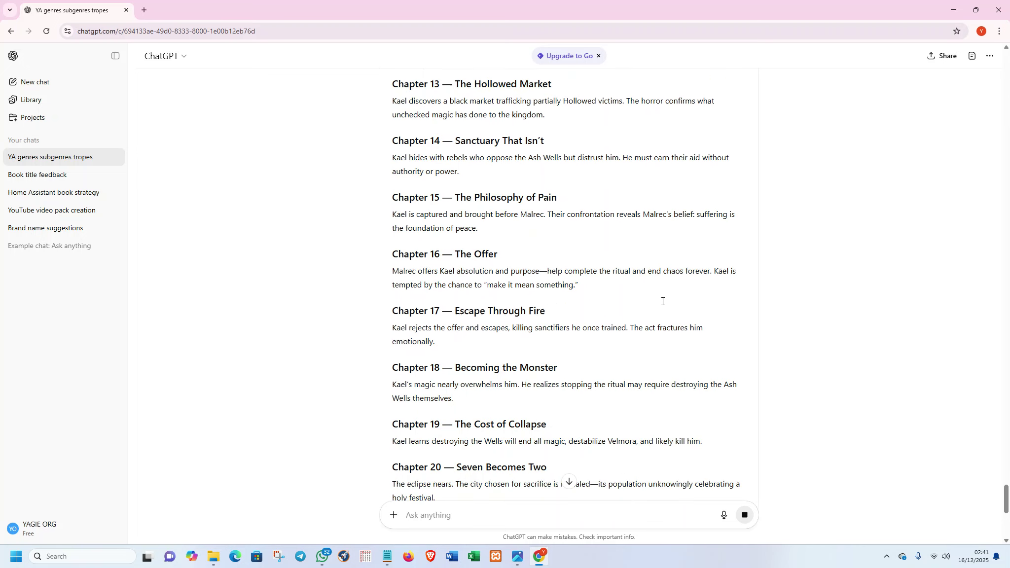
{"action": "scroll", "coordinate": [671, 302], "scroll_direction": "down", "scroll_amount": 3}
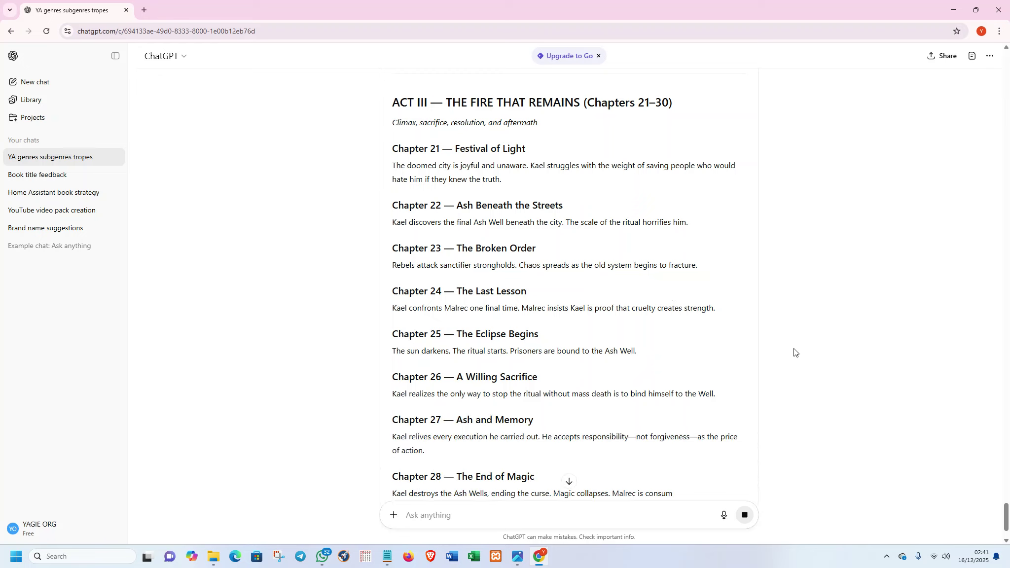
{"action": "scroll", "coordinate": [794, 352], "scroll_direction": "down", "scroll_amount": 3}
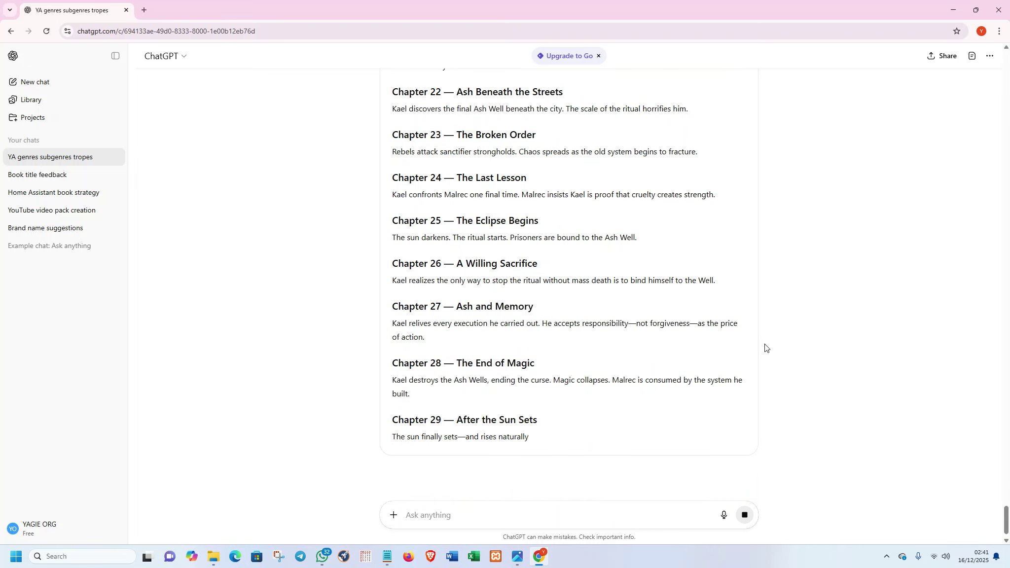
{"action": "scroll", "coordinate": [765, 348], "scroll_direction": "down", "scroll_amount": 2}
{"action": "scroll", "coordinate": [766, 349], "scroll_direction": "down", "scroll_amount": 1}
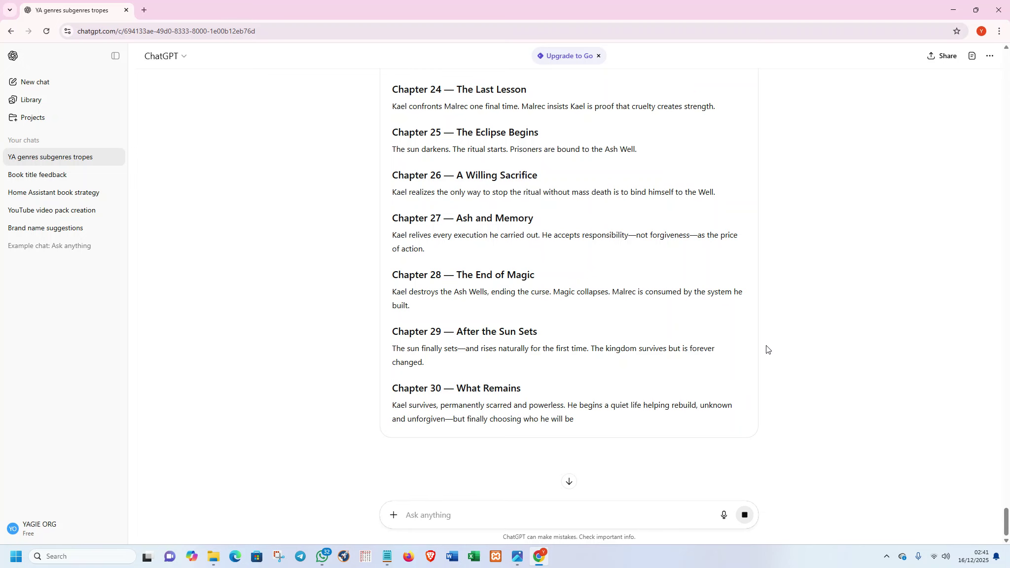
{"action": "scroll", "coordinate": [765, 350], "scroll_direction": "down", "scroll_amount": 2}
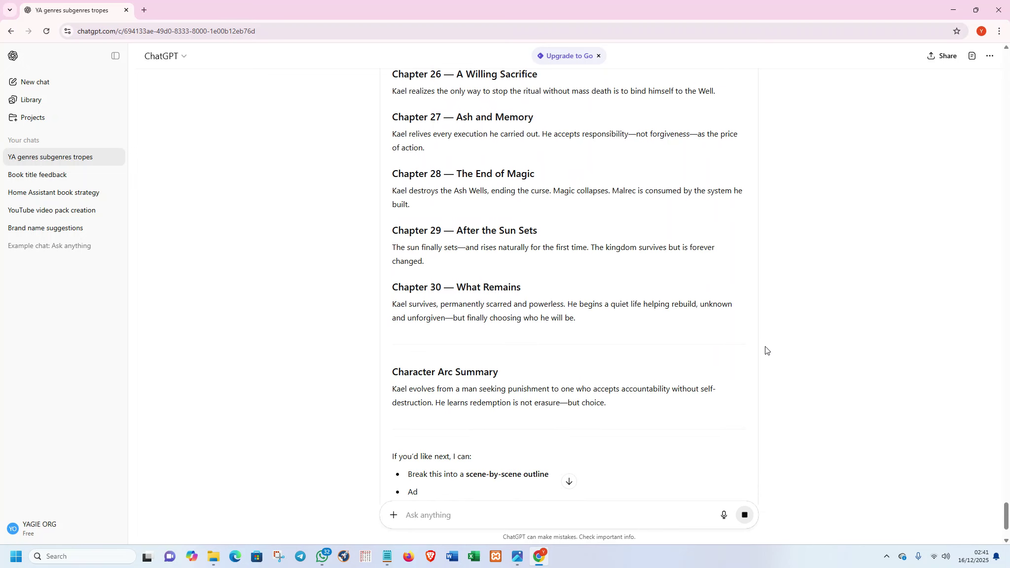
{"action": "scroll", "coordinate": [765, 349], "scroll_direction": "down", "scroll_amount": 2}
{"action": "scroll", "coordinate": [765, 349], "scroll_direction": "down", "scroll_amount": 2}
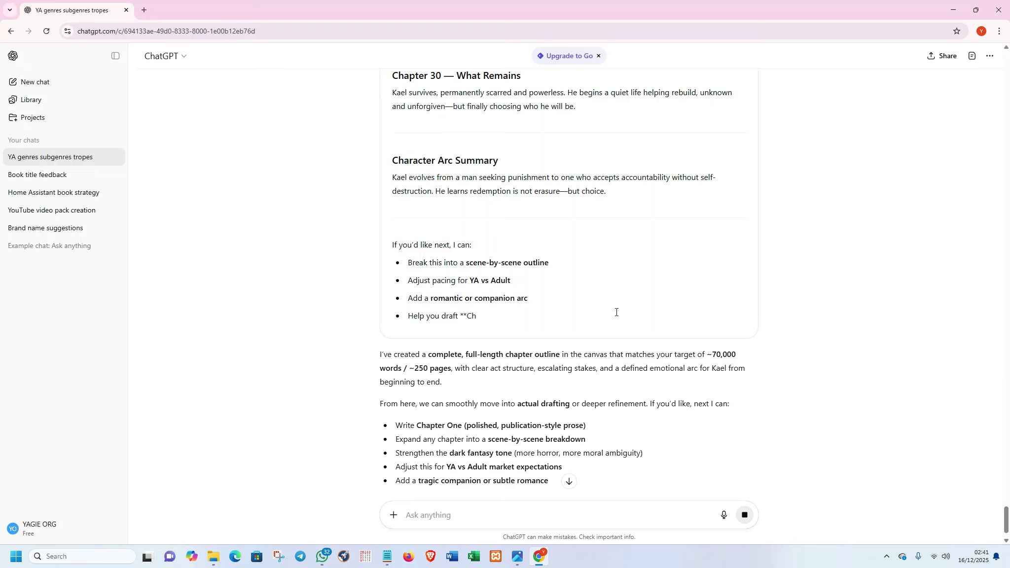
{"action": "scroll", "coordinate": [616, 314], "scroll_direction": "down", "scroll_amount": 2}
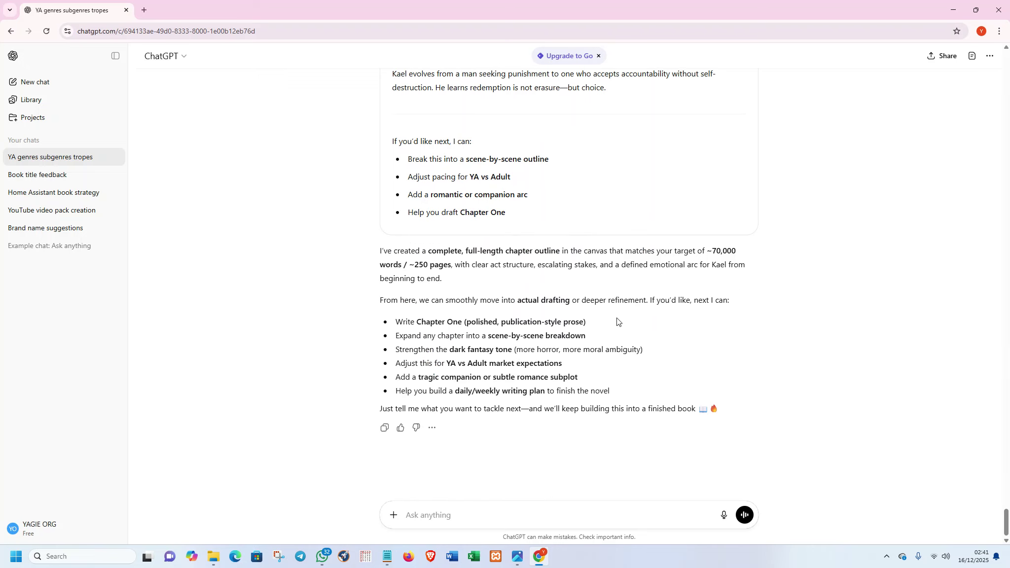
Look back over the chapter summaries of Acts II and III in the finished outline
{"action": "scroll", "coordinate": [615, 321], "scroll_direction": "up", "scroll_amount": 20}
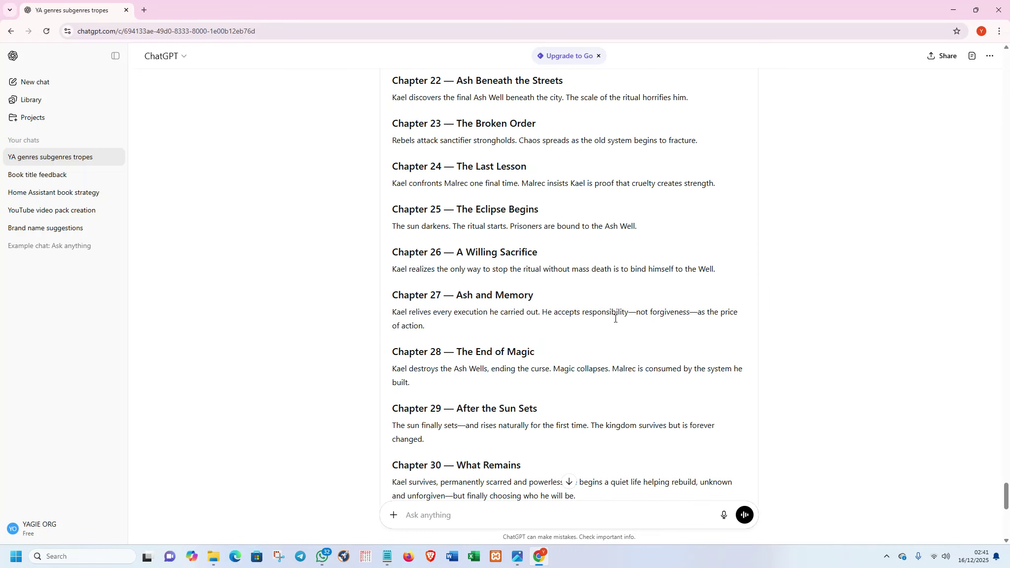
{"action": "scroll", "coordinate": [615, 318], "scroll_direction": "up", "scroll_amount": 12}
{"action": "scroll", "coordinate": [615, 319], "scroll_direction": "down", "scroll_amount": 7}
{"action": "scroll", "coordinate": [615, 319], "scroll_direction": "down", "scroll_amount": 12}
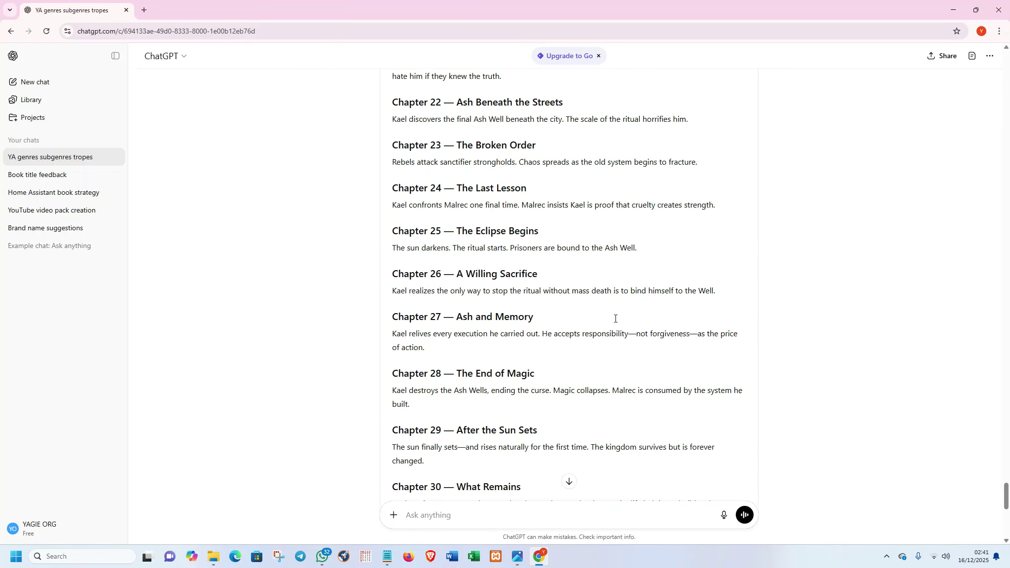
{"action": "scroll", "coordinate": [615, 318], "scroll_direction": "up", "scroll_amount": 4}
{"action": "scroll", "coordinate": [615, 318], "scroll_direction": "up", "scroll_amount": 3}
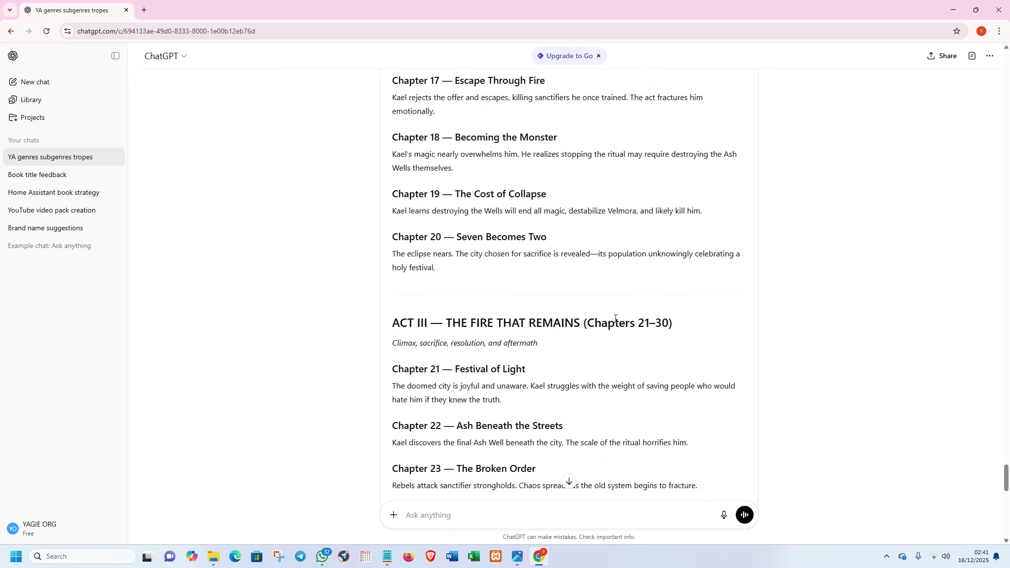
{"action": "scroll", "coordinate": [615, 319], "scroll_direction": "up", "scroll_amount": 2}
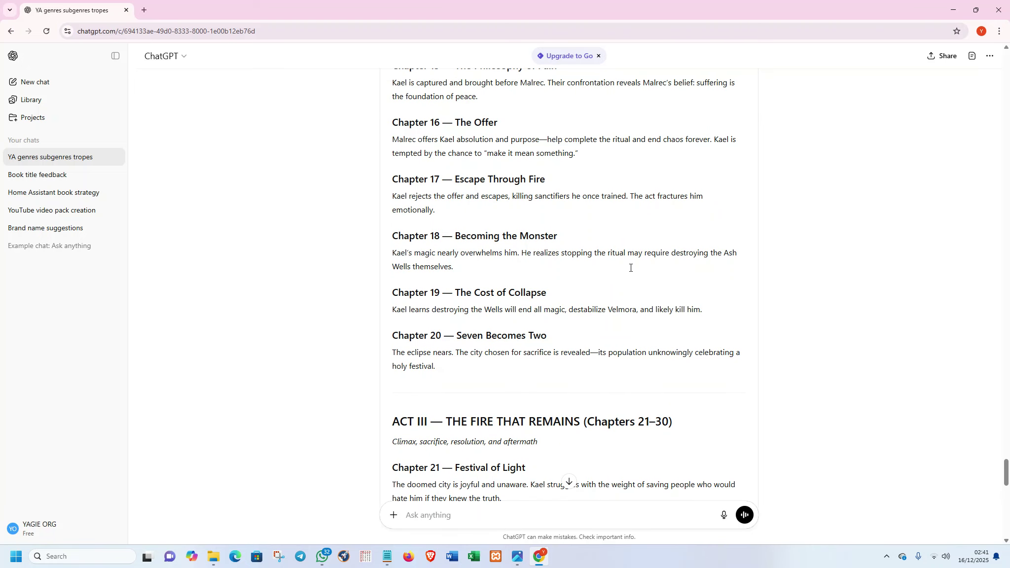
{"action": "scroll", "coordinate": [605, 296], "scroll_direction": "up", "scroll_amount": 5}
{"action": "scroll", "coordinate": [522, 203], "scroll_direction": "up", "scroll_amount": 5}
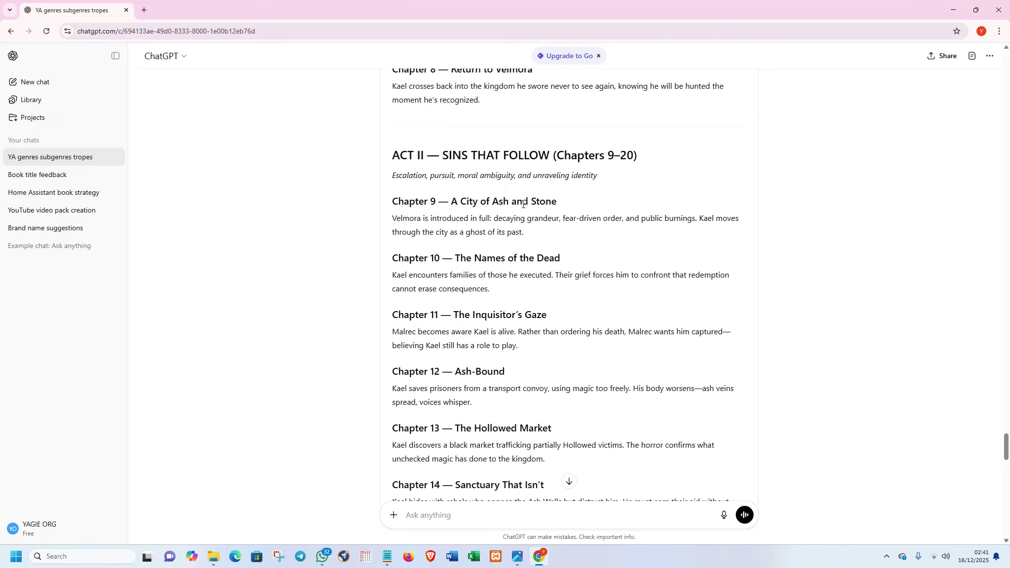
{"action": "scroll", "coordinate": [543, 281], "scroll_direction": "down", "scroll_amount": 7}
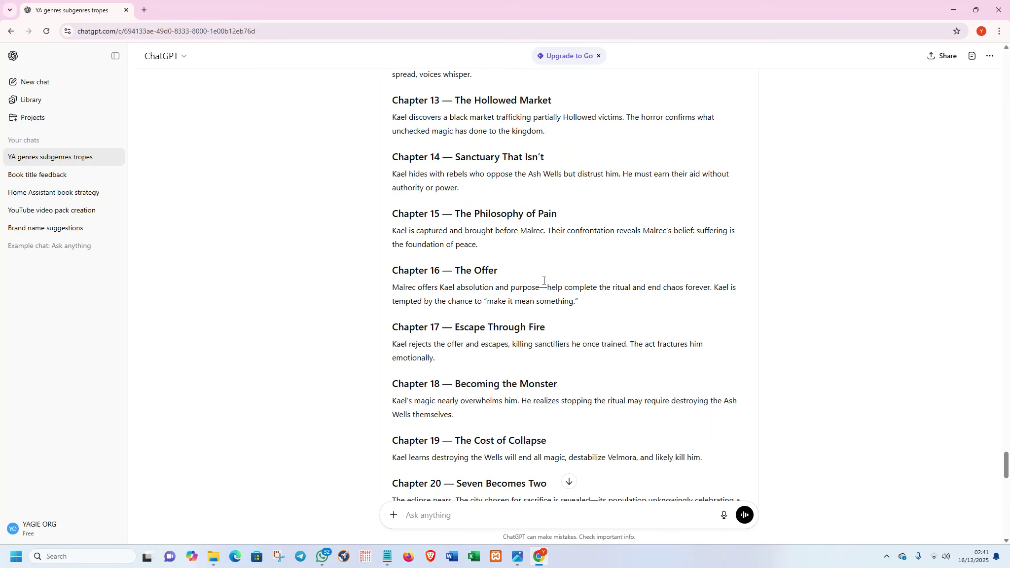
{"action": "scroll", "coordinate": [543, 280], "scroll_direction": "up", "scroll_amount": 3}
{"action": "scroll", "coordinate": [543, 281], "scroll_direction": "down", "scroll_amount": 5}
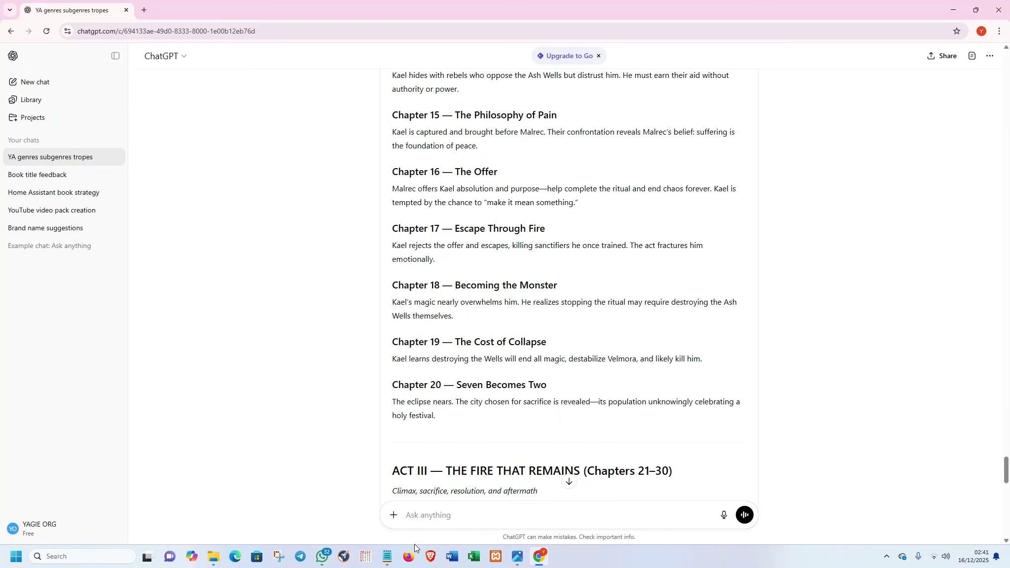
Switch to the Notepad prompt list and copy prompt 6, requesting physical descriptions and backstories for every major character
{"action": "mouse_move", "coordinate": [387, 559]}
{"action": "left_click", "coordinate": [337, 518]}
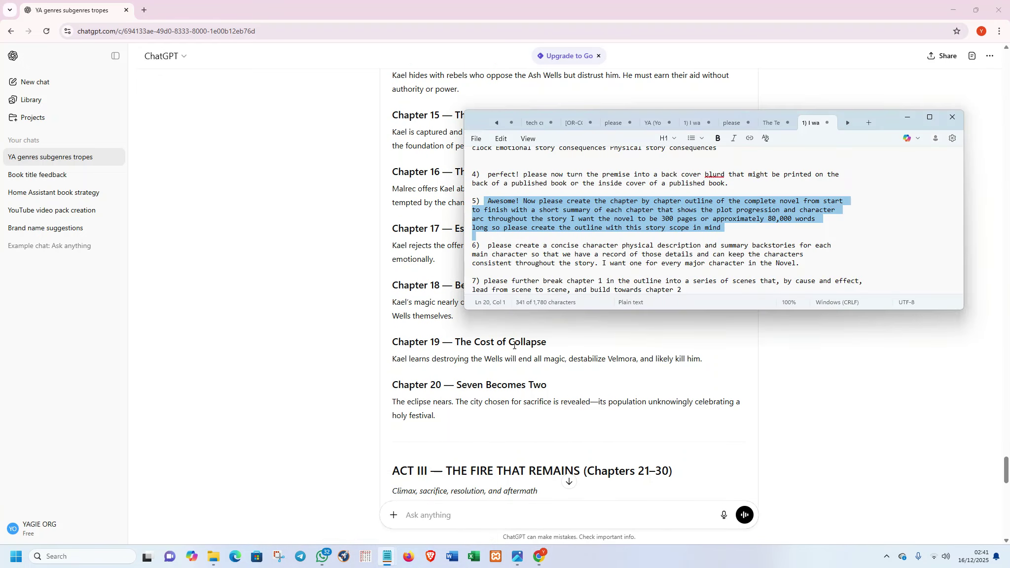
{"action": "scroll", "coordinate": [587, 284], "scroll_direction": "down", "scroll_amount": 2}
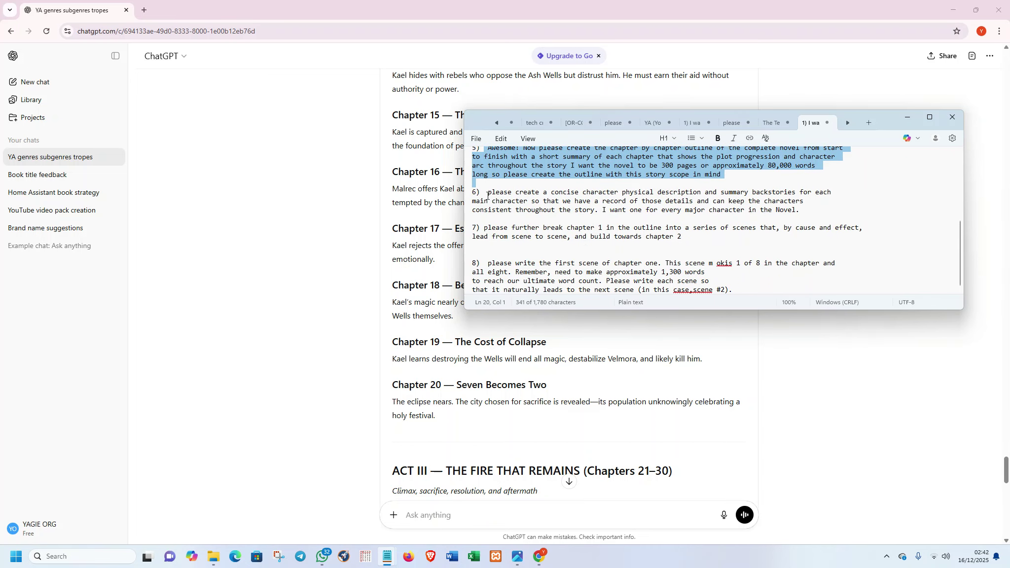
{"action": "left_click_drag", "start_coordinate": [487, 195], "coordinate": [810, 216]}
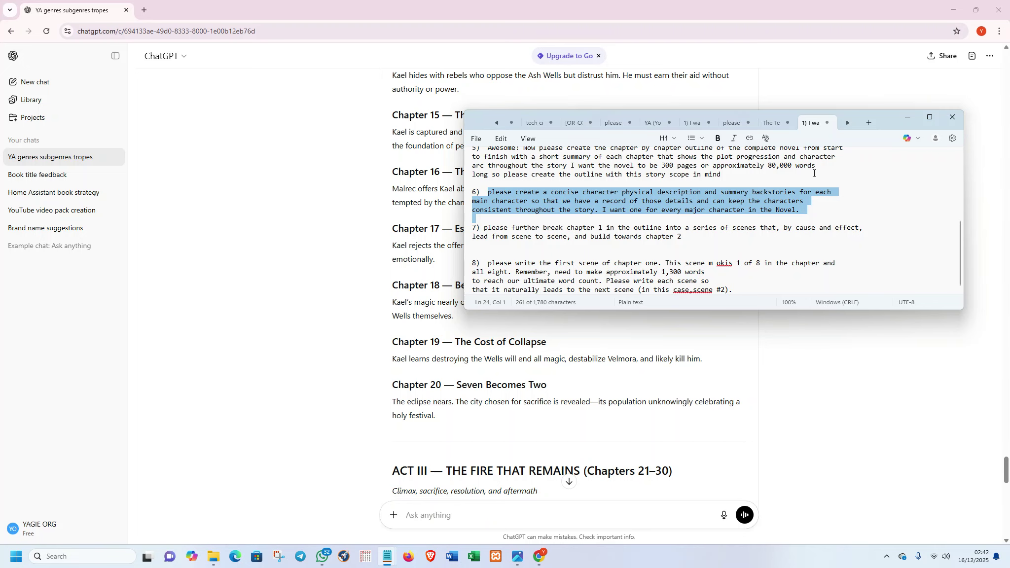
{"action": "right_click", "coordinate": [743, 199]}
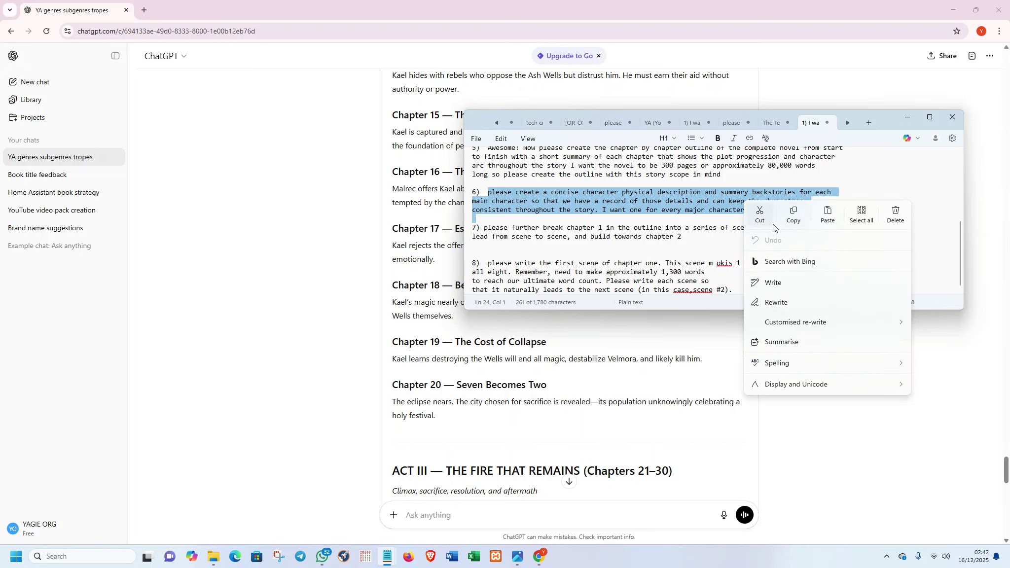
{"action": "left_click", "coordinate": [799, 216]}
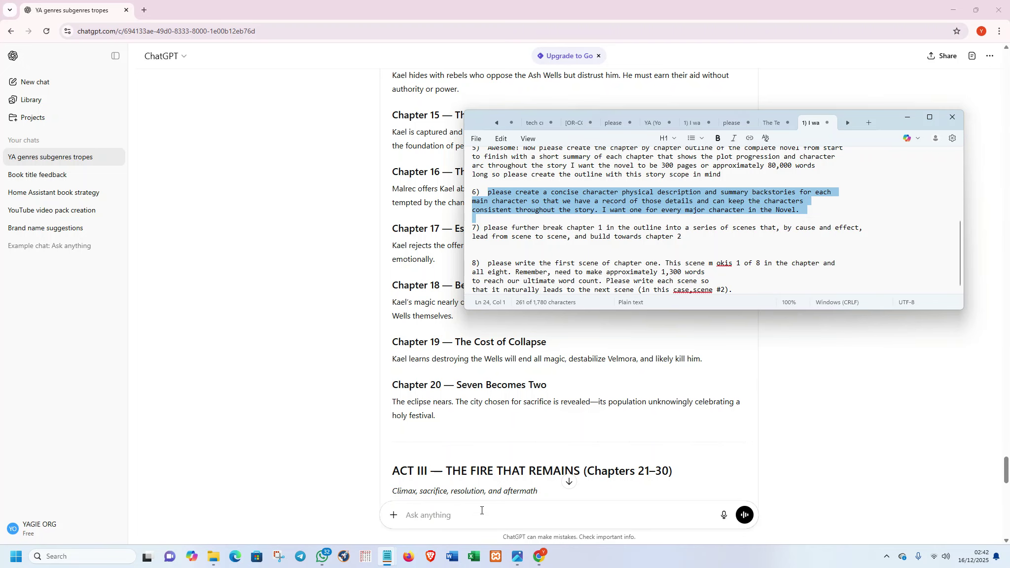
Paste the copied character description and backstory prompt into the ChatGPT conversation and send it
{"action": "left_click", "coordinate": [481, 510]}
{"action": "key", "text": "ctrl+v"}
{"action": "left_click", "coordinate": [745, 515]}
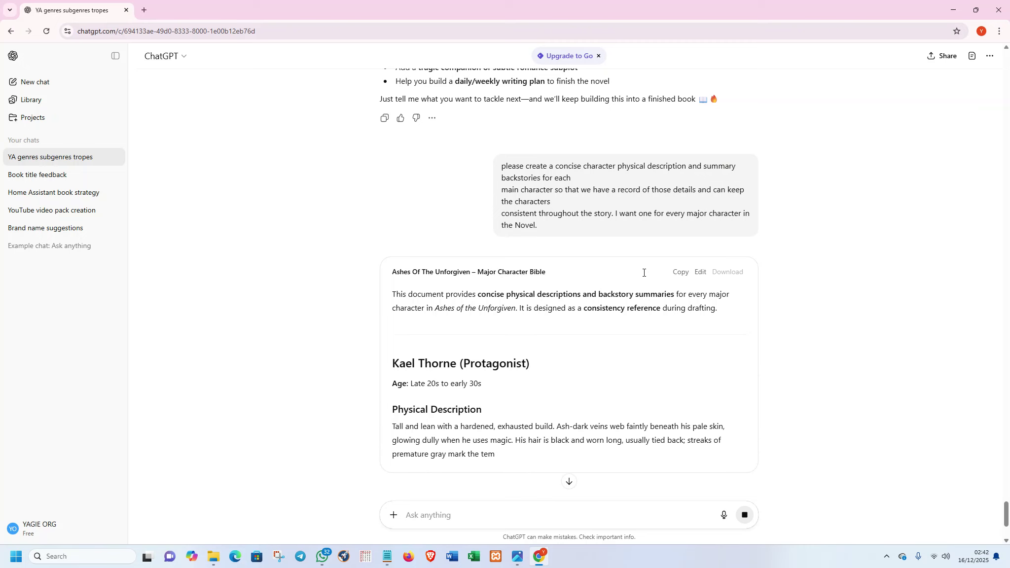
Read the generated Major Character Bible from the protagonist's entry through the Hollowed and the character theme summary
{"action": "scroll", "coordinate": [549, 336], "scroll_direction": "down", "scroll_amount": 3}
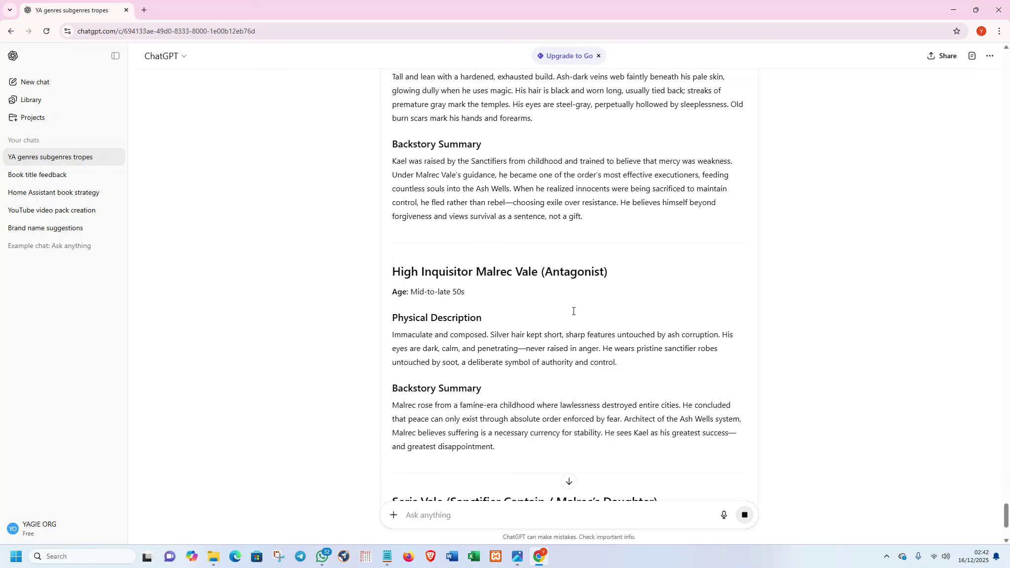
{"action": "scroll", "coordinate": [585, 306], "scroll_direction": "down", "scroll_amount": 4}
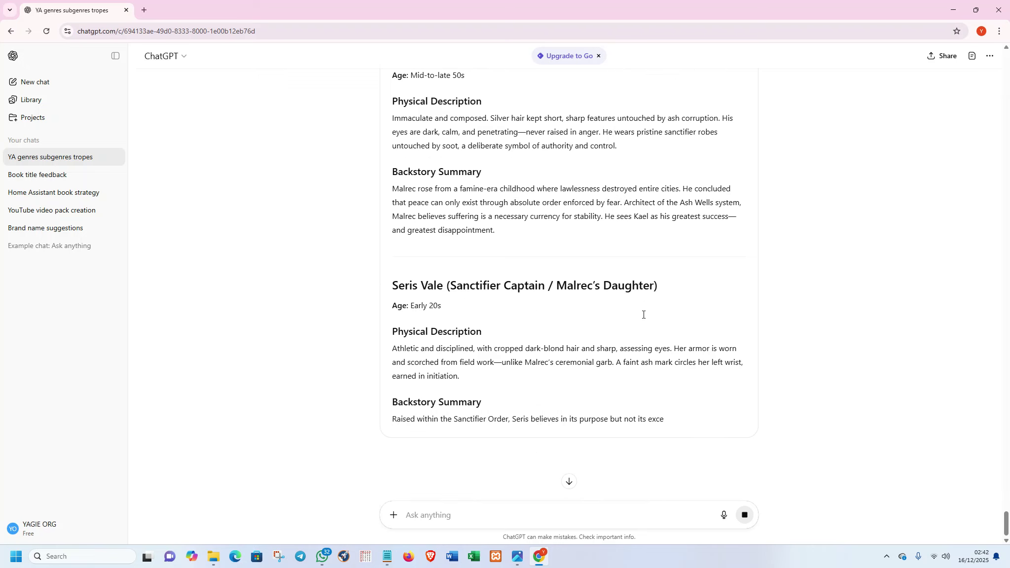
{"action": "scroll", "coordinate": [642, 313], "scroll_direction": "up", "scroll_amount": 4}
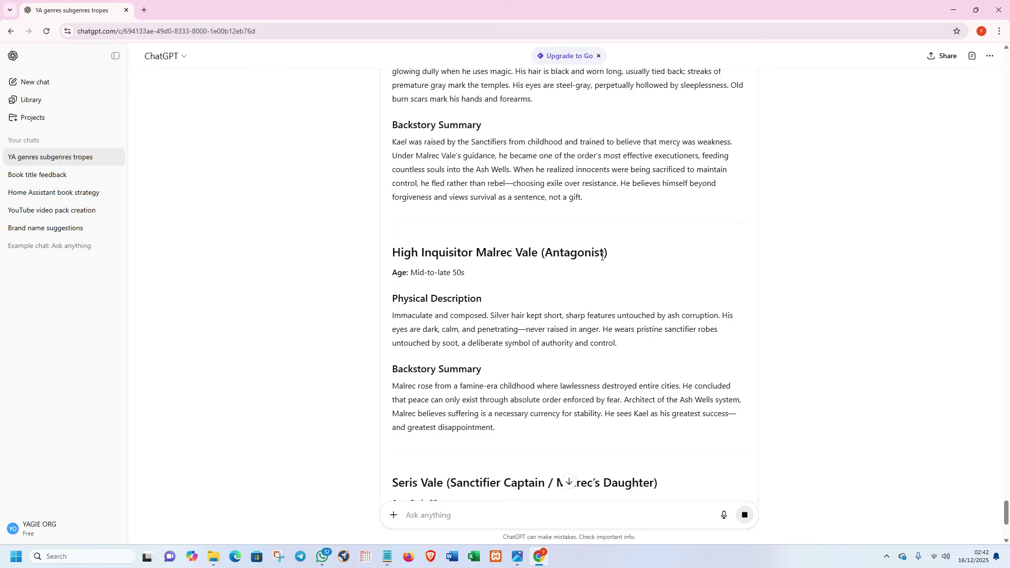
{"action": "scroll", "coordinate": [602, 255], "scroll_direction": "up", "scroll_amount": 4}
{"action": "scroll", "coordinate": [572, 278], "scroll_direction": "up", "scroll_amount": 2}
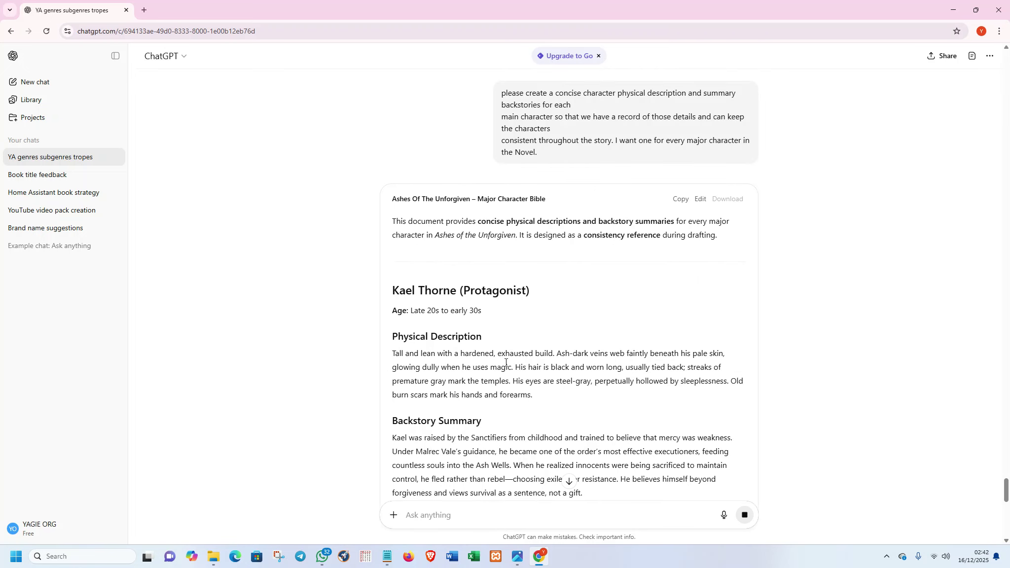
{"action": "scroll", "coordinate": [463, 355], "scroll_direction": "down", "scroll_amount": 5}
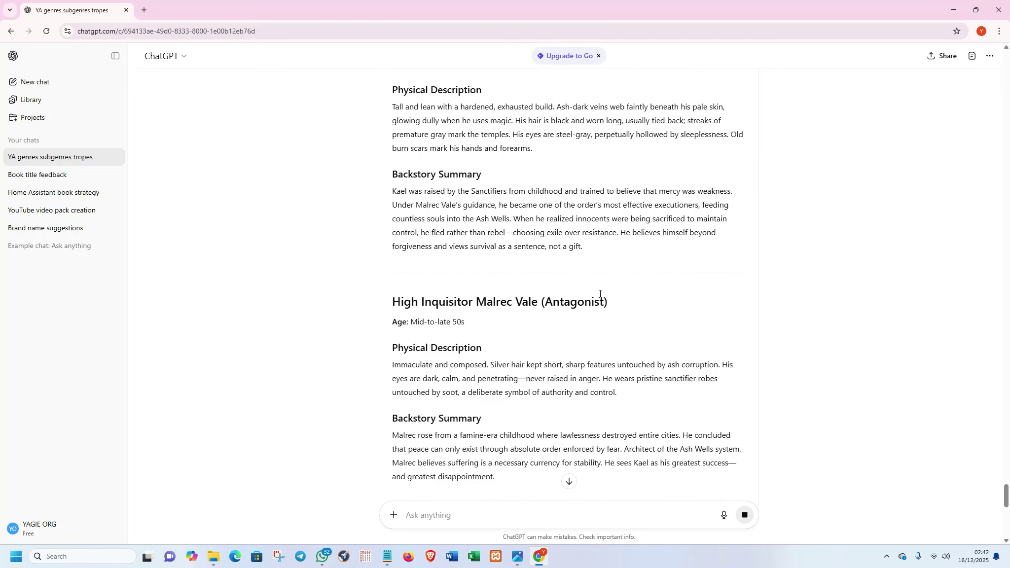
{"action": "scroll", "coordinate": [588, 329], "scroll_direction": "down", "scroll_amount": 5}
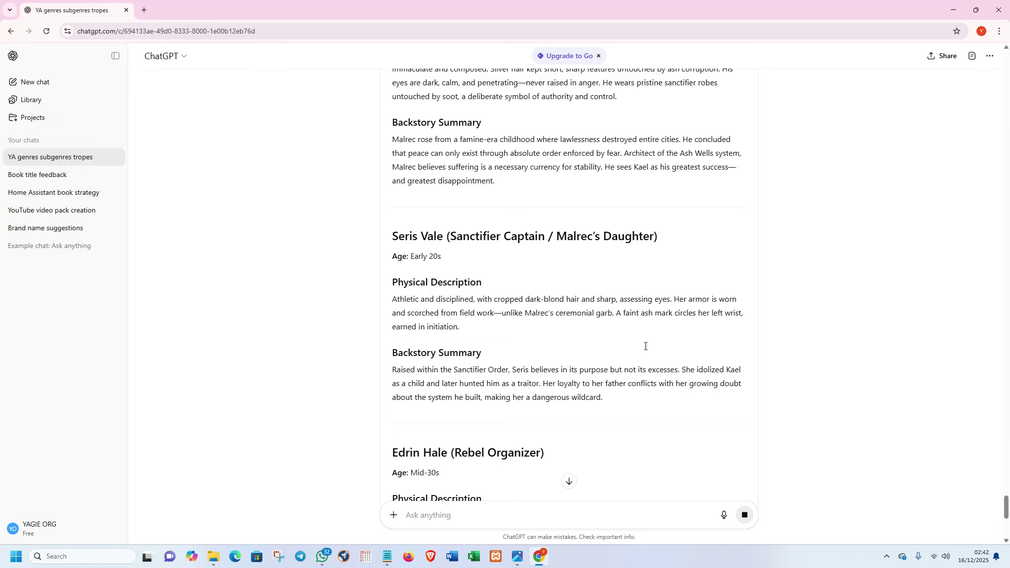
{"action": "scroll", "coordinate": [645, 346], "scroll_direction": "down", "scroll_amount": 7}
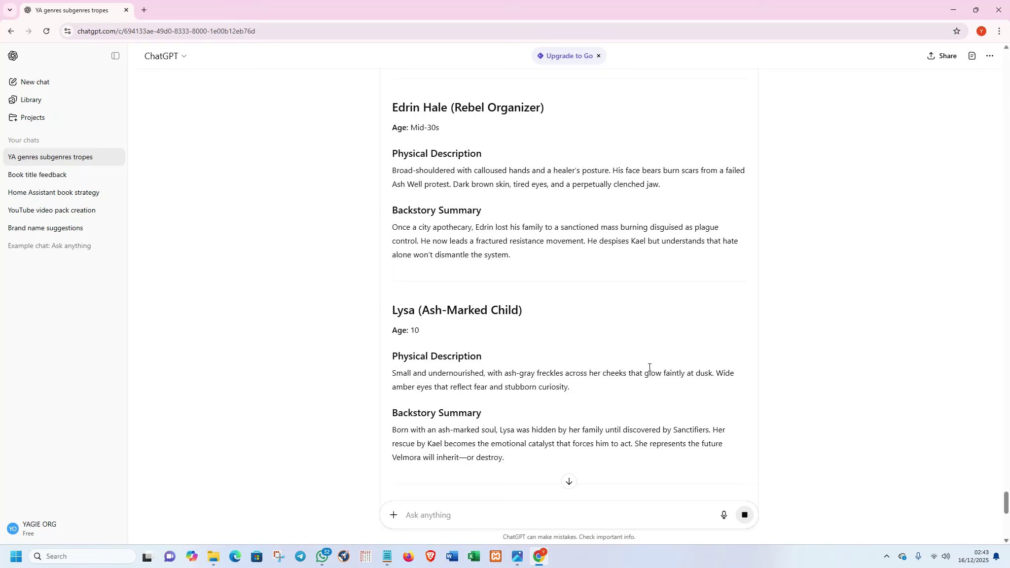
{"action": "scroll", "coordinate": [648, 368], "scroll_direction": "down", "scroll_amount": 11}
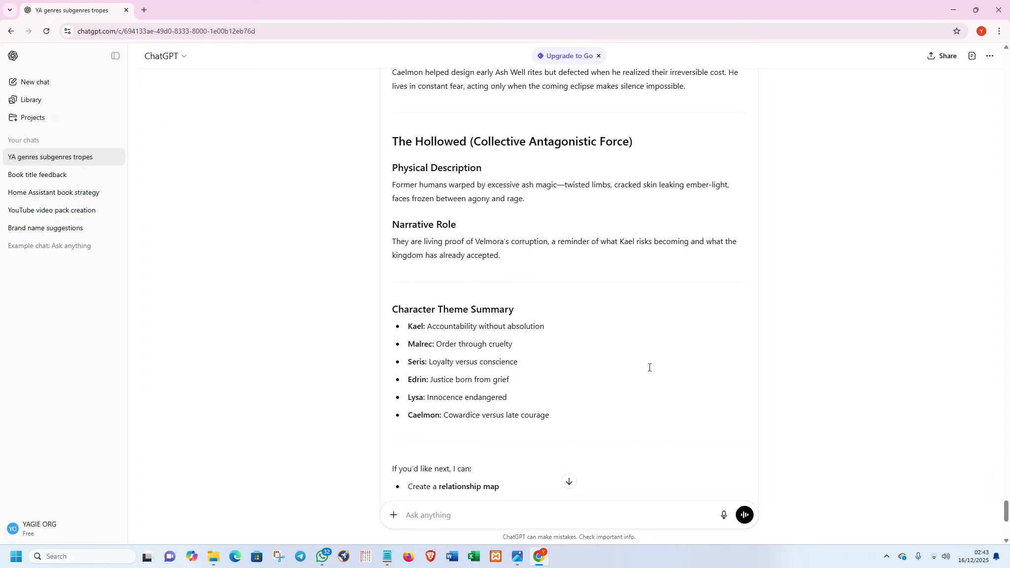
{"action": "scroll", "coordinate": [614, 312], "scroll_direction": "down", "scroll_amount": 3}
Review the finished character descriptions and backstories again, glance back at the chapter outline's ending, and check the suggested next steps closing the reply
{"action": "scroll", "coordinate": [615, 312], "scroll_direction": "up", "scroll_amount": 12}
{"action": "scroll", "coordinate": [615, 312], "scroll_direction": "up", "scroll_amount": 5}
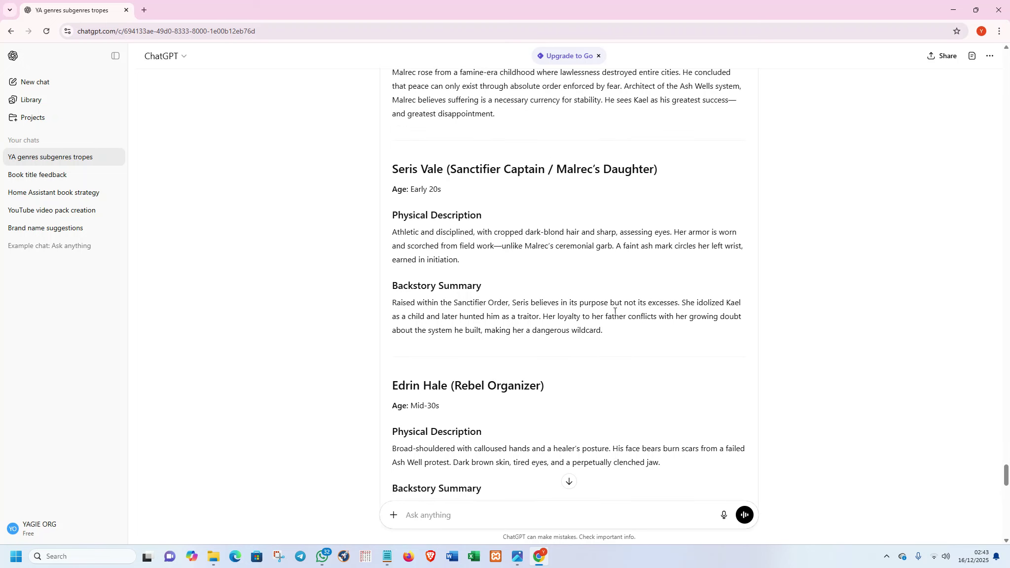
{"action": "scroll", "coordinate": [615, 311], "scroll_direction": "down", "scroll_amount": 4}
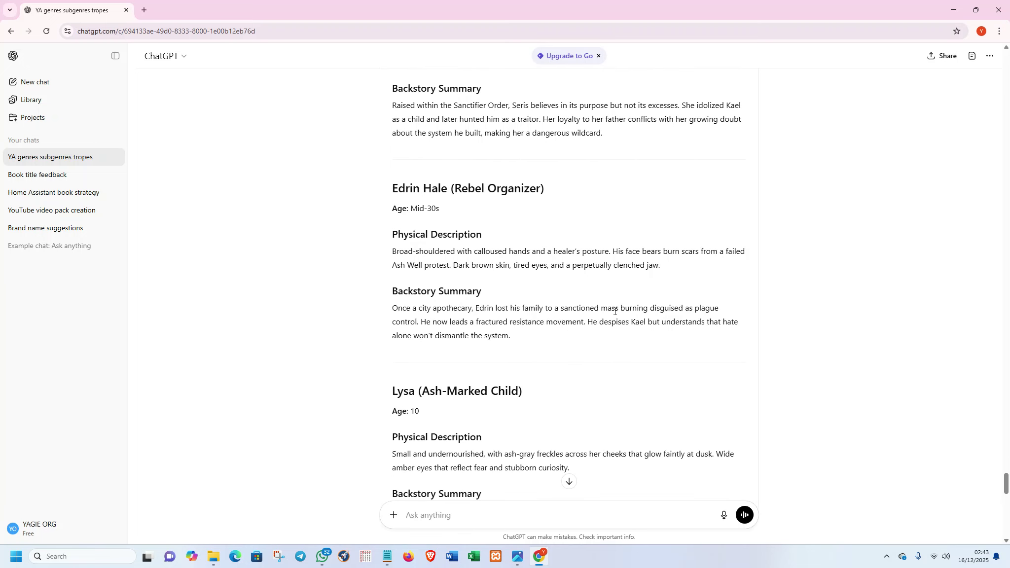
{"action": "scroll", "coordinate": [615, 311], "scroll_direction": "down", "scroll_amount": 5}
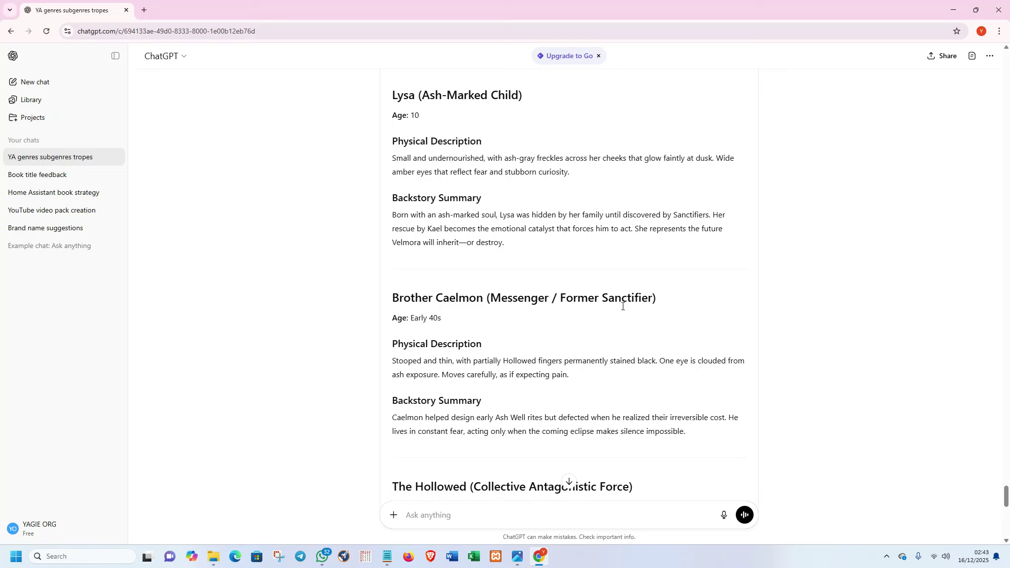
{"action": "scroll", "coordinate": [622, 306], "scroll_direction": "up", "scroll_amount": 10}
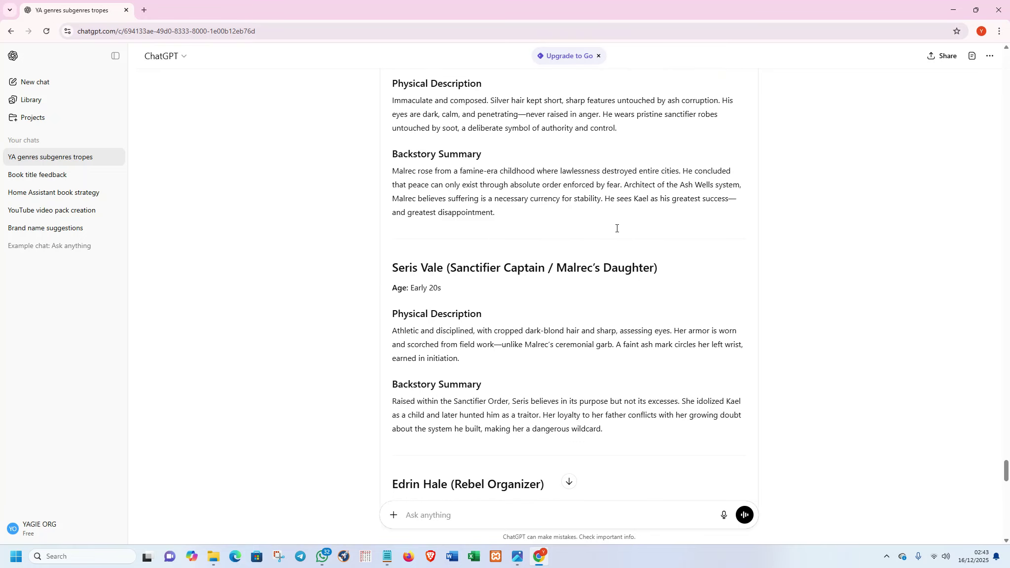
{"action": "scroll", "coordinate": [617, 228], "scroll_direction": "up", "scroll_amount": 12}
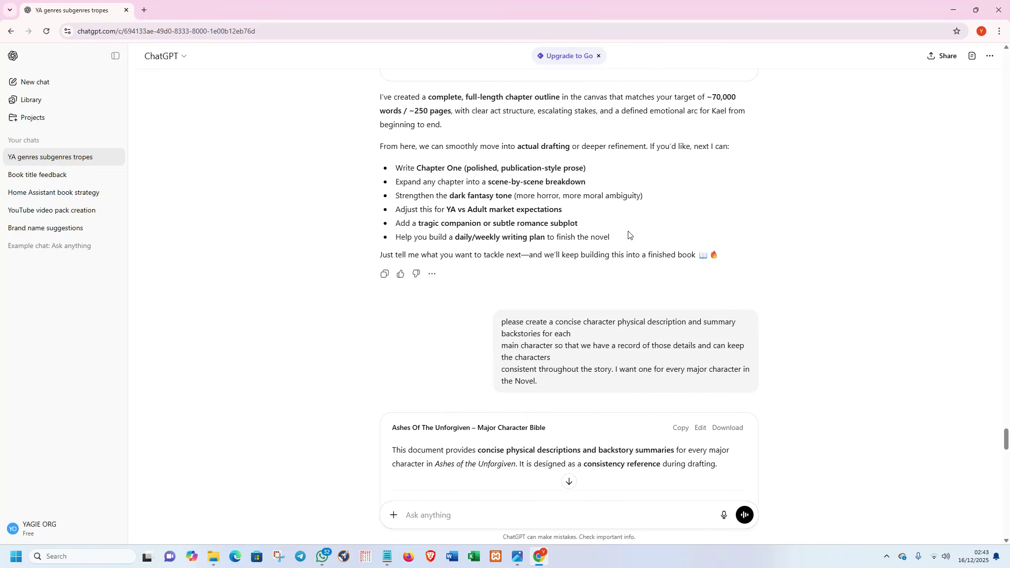
{"action": "scroll", "coordinate": [628, 233], "scroll_direction": "up", "scroll_amount": 5}
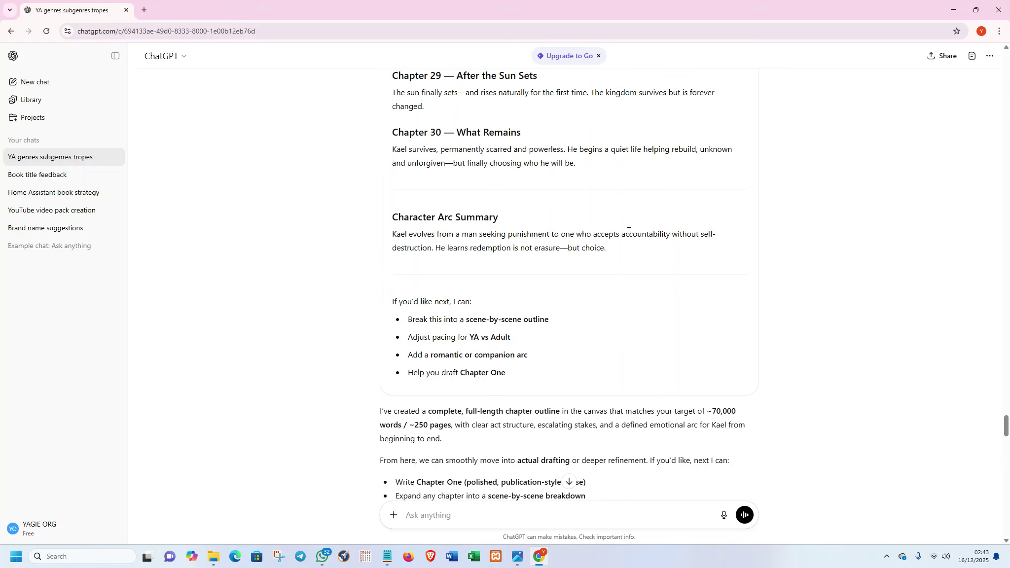
{"action": "scroll", "coordinate": [628, 232], "scroll_direction": "down", "scroll_amount": 10}
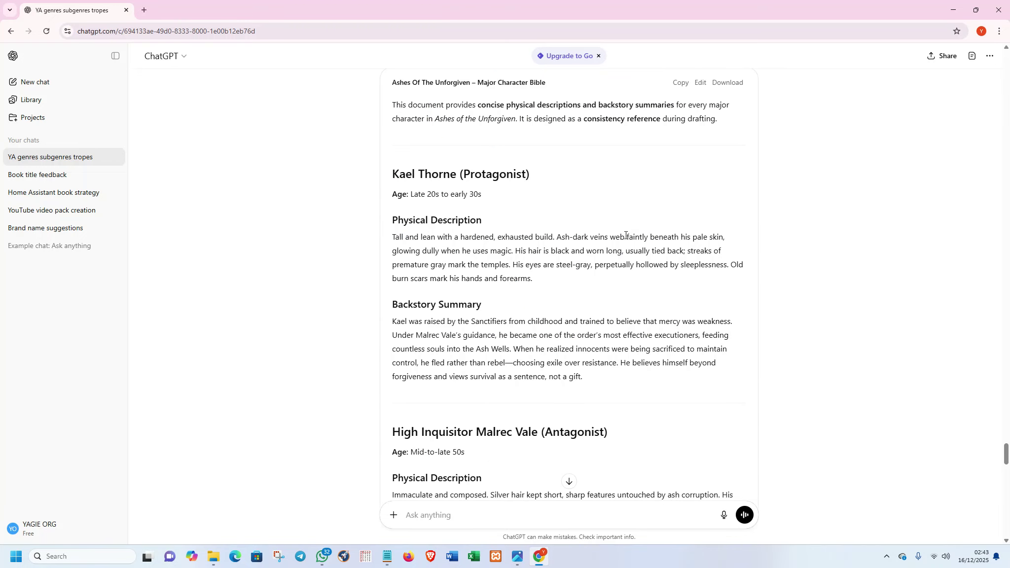
{"action": "scroll", "coordinate": [625, 235], "scroll_direction": "down", "scroll_amount": 9}
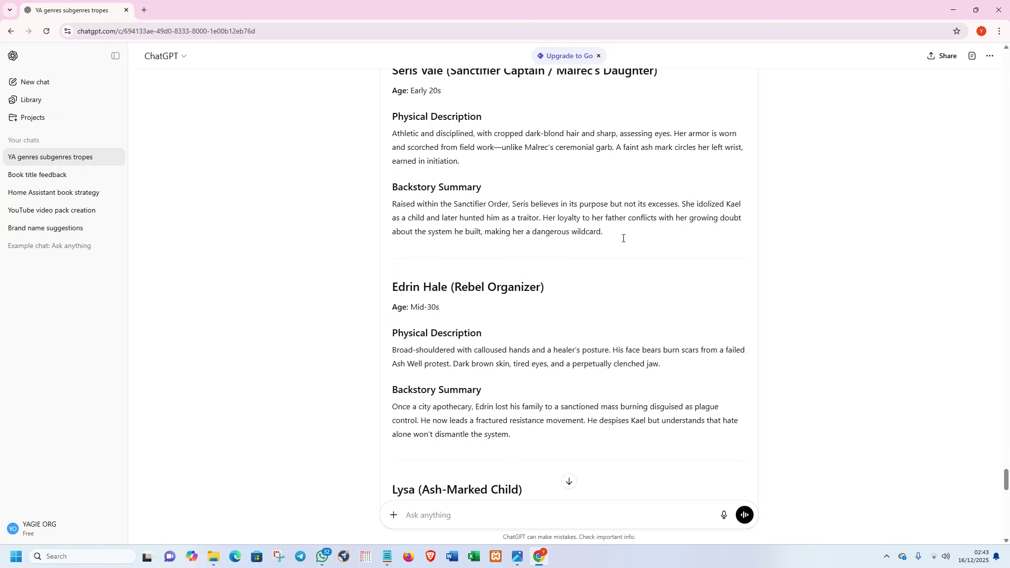
{"action": "scroll", "coordinate": [622, 238], "scroll_direction": "down", "scroll_amount": 11}
{"action": "scroll", "coordinate": [621, 243], "scroll_direction": "down", "scroll_amount": 6}
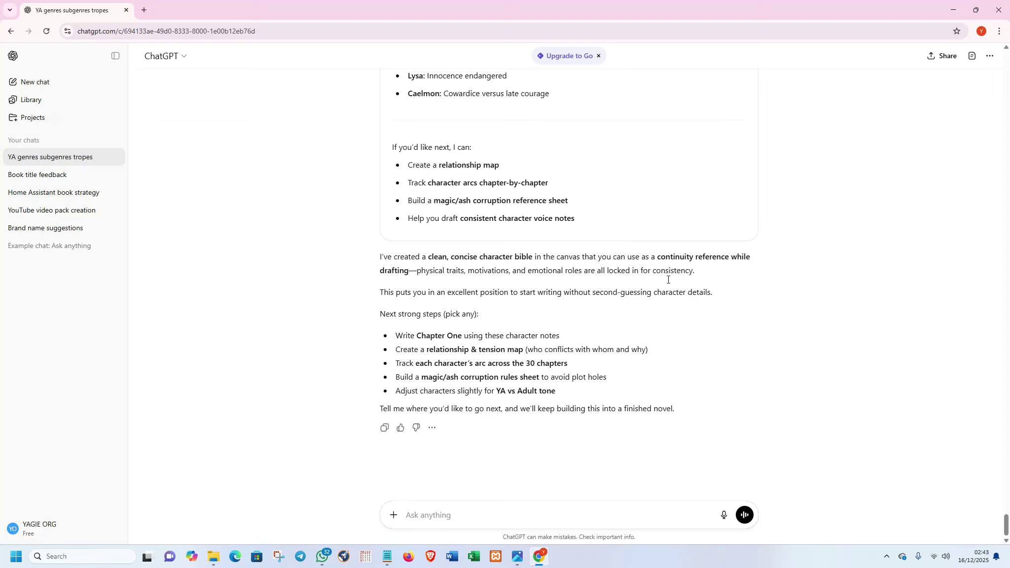